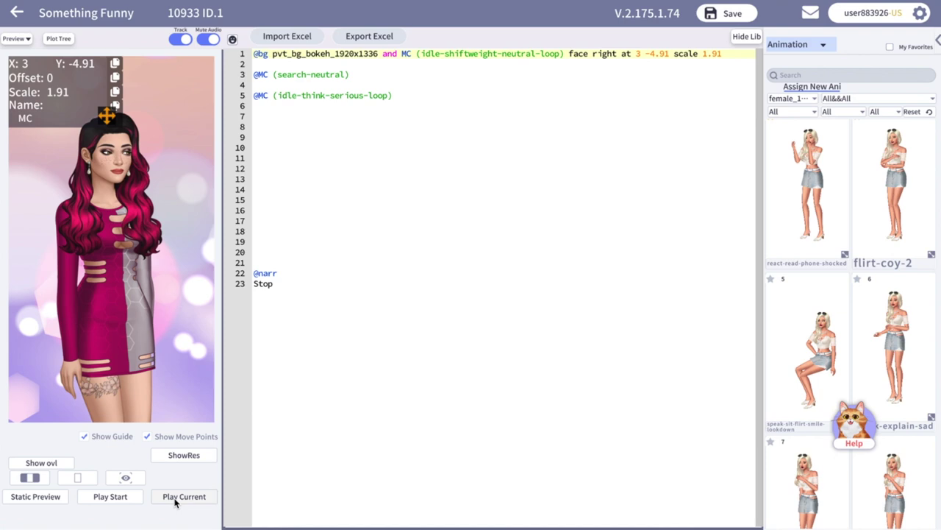
# Preview the scene's MC animations through to the Stop narration box.
pyautogui.click(175, 500)
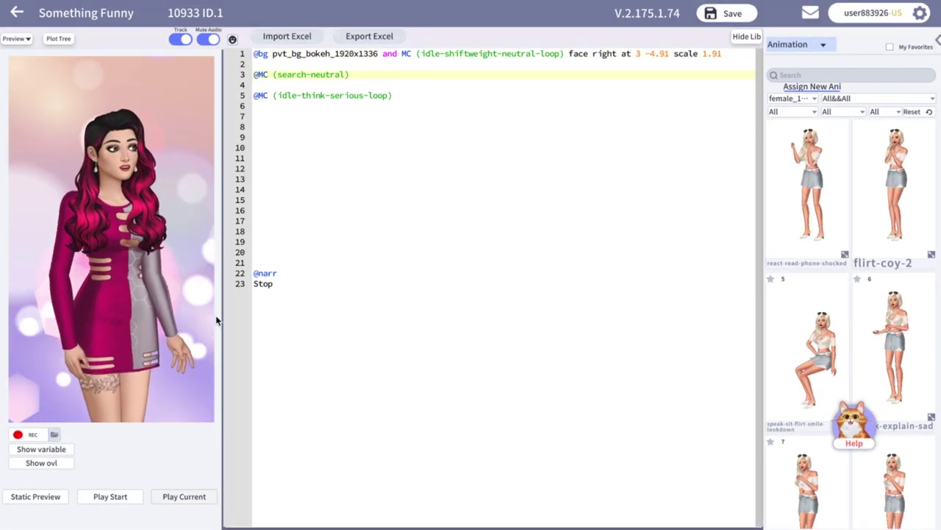
pyautogui.click(542, 64)
pyautogui.write('@pa')
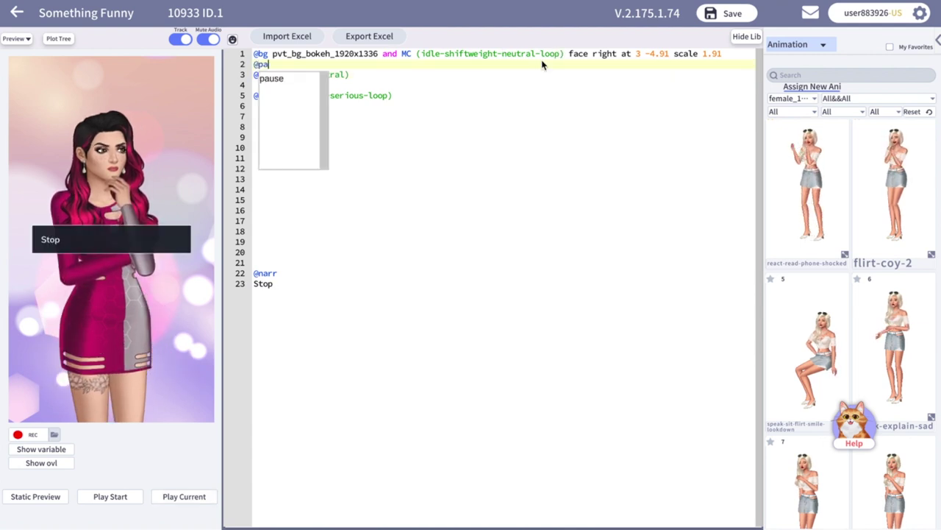
pyautogui.write('use for 1')
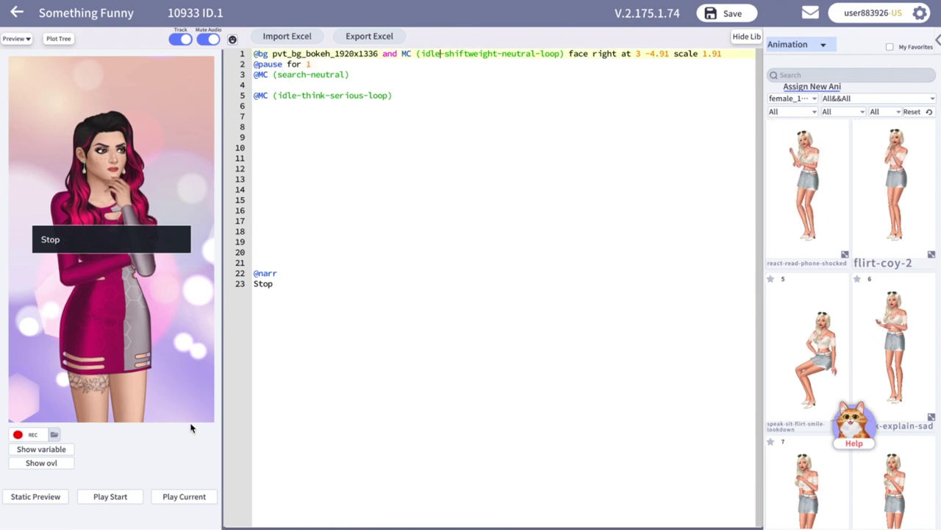
pyautogui.click(186, 496)
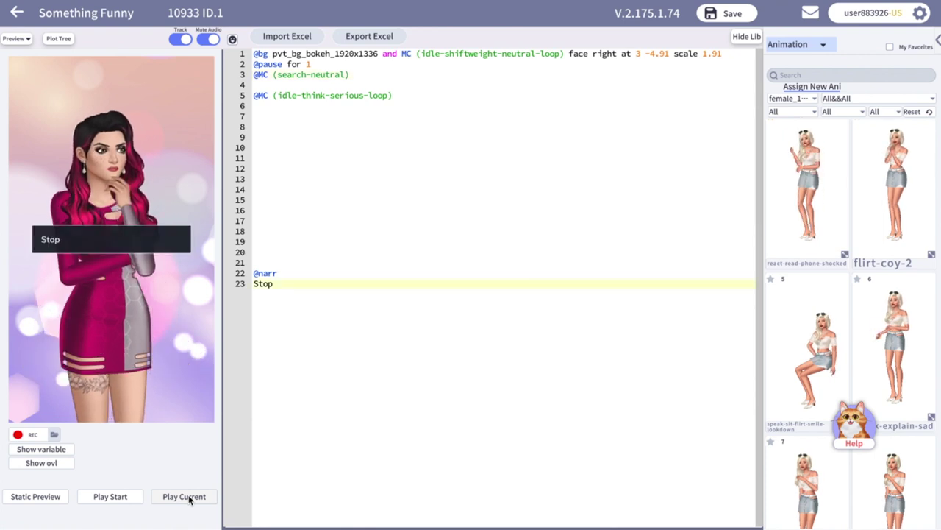
# Delete the pause, unloop the opening idle, loop search-neutral, then preview the scene.
pyautogui.moveTo(312, 64); pyautogui.dragTo(237, 64)
pyautogui.press('BackSpace')
pyautogui.click(564, 54)
pyautogui.write('unloop')
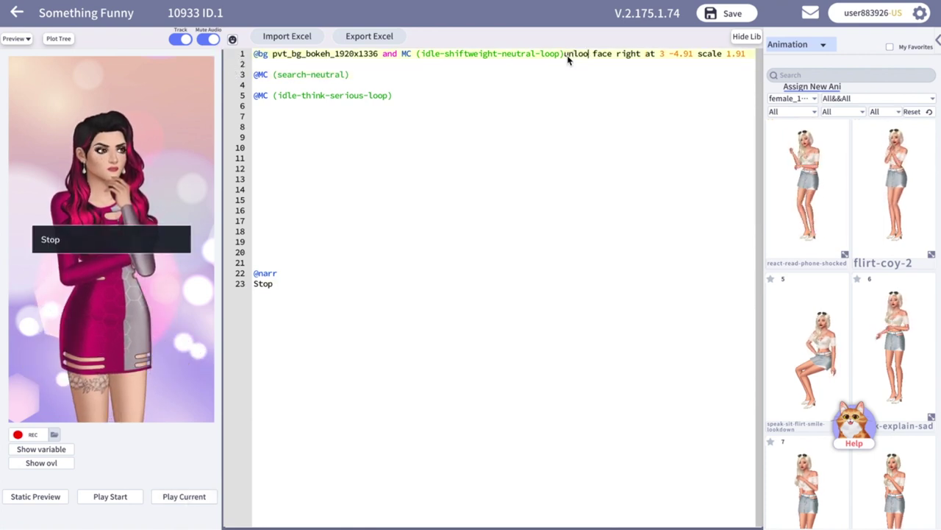
pyautogui.click(357, 85)
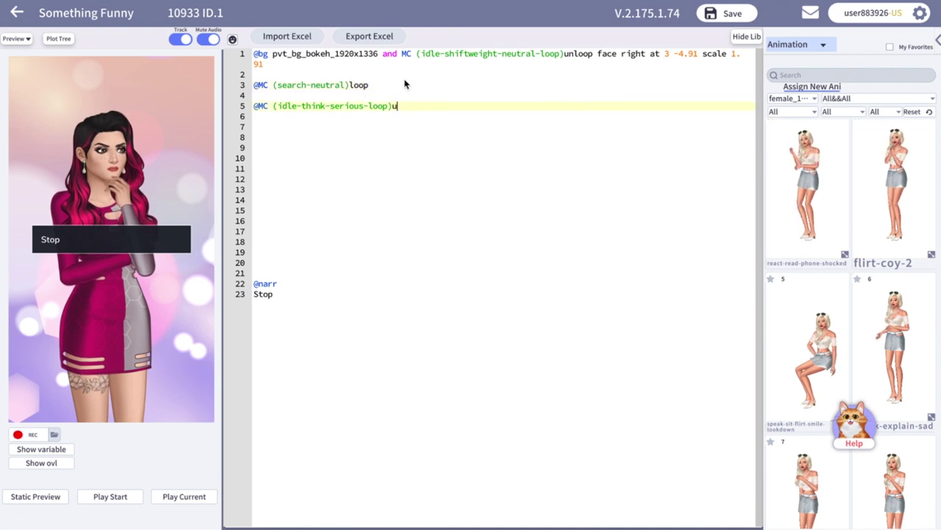
pyautogui.click(176, 500)
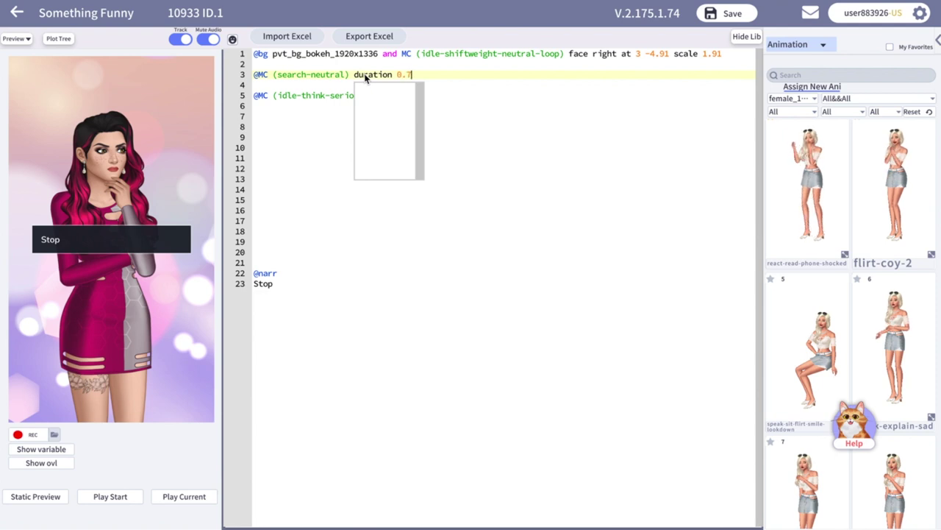
# Compare search-neutral at duration 0.7 and rates 1.5 and 0.6, then set rate 1000.
pyautogui.click(183, 496)
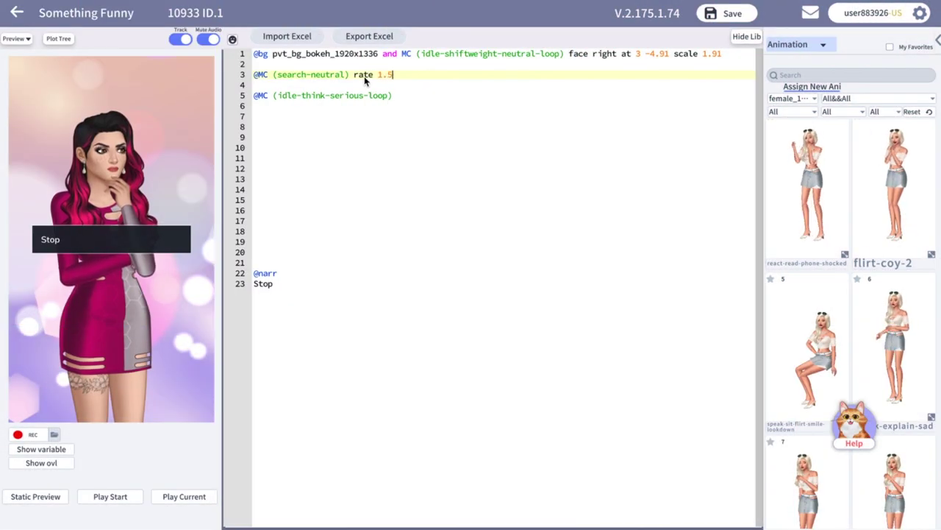
pyautogui.click(184, 496)
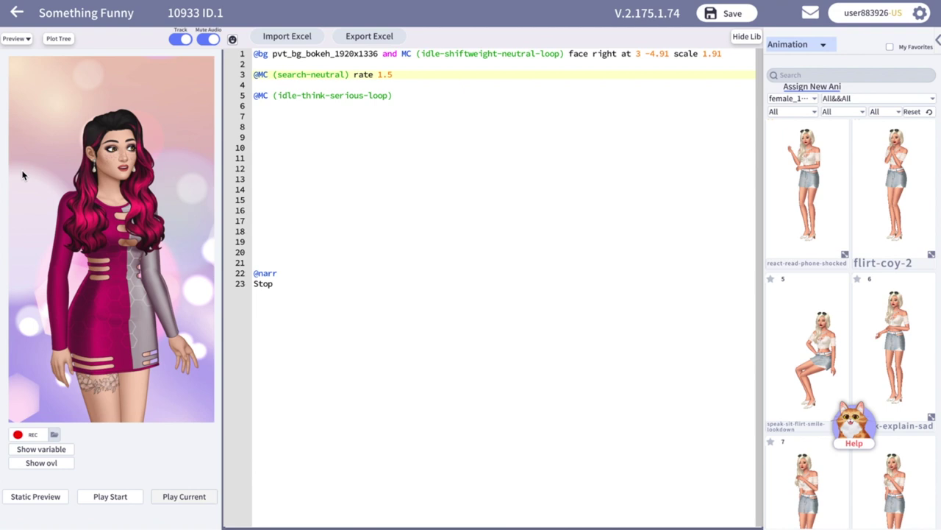
pyautogui.moveTo(392, 74); pyautogui.dragTo(378, 75)
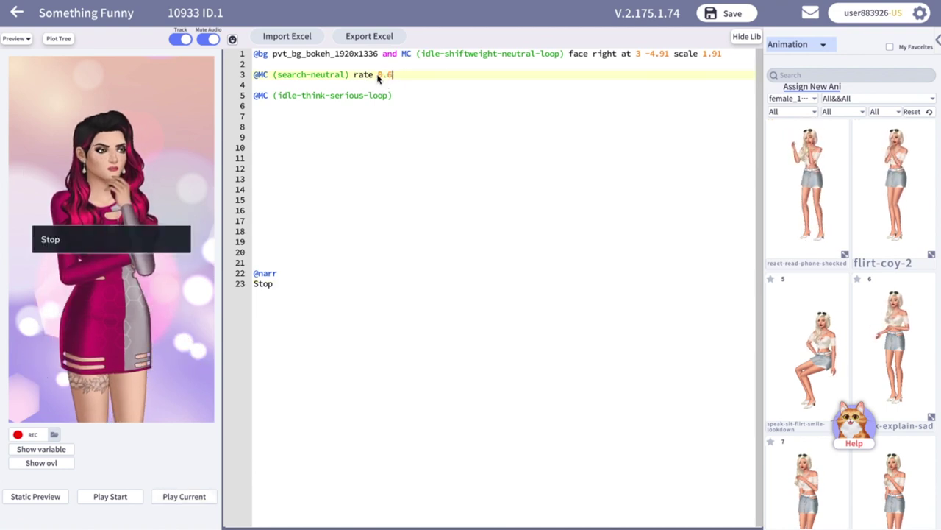
pyautogui.click(192, 500)
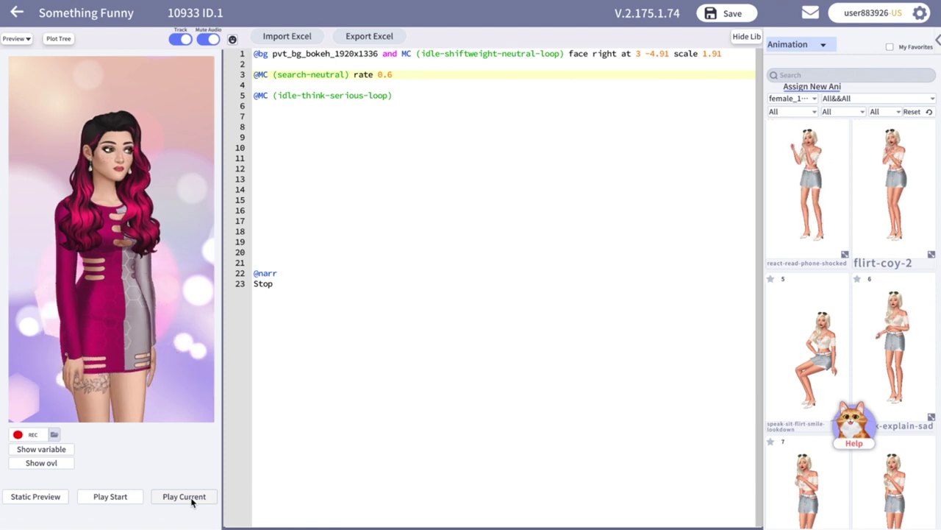
pyautogui.doubleClick(384, 74)
pyautogui.write('1000')
pyautogui.click(277, 87)
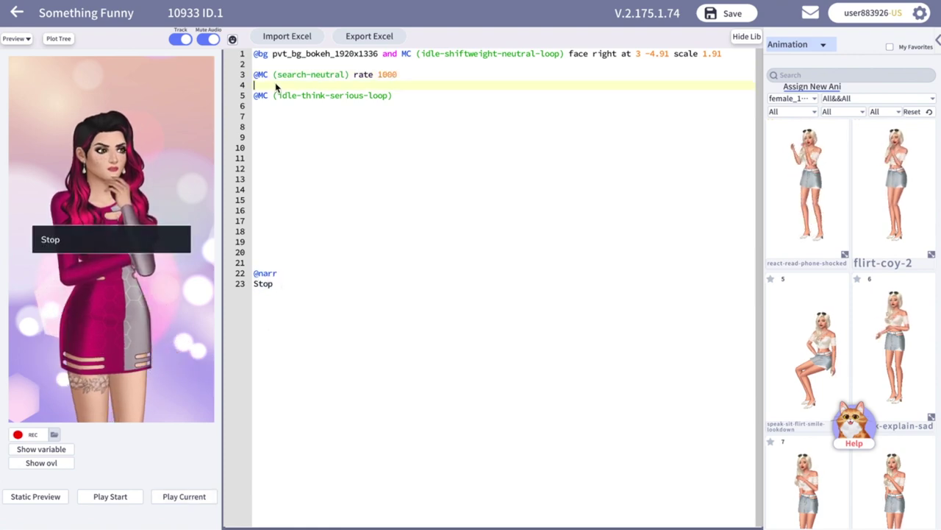
pyautogui.write('@narr Stop')
pyautogui.click(181, 501)
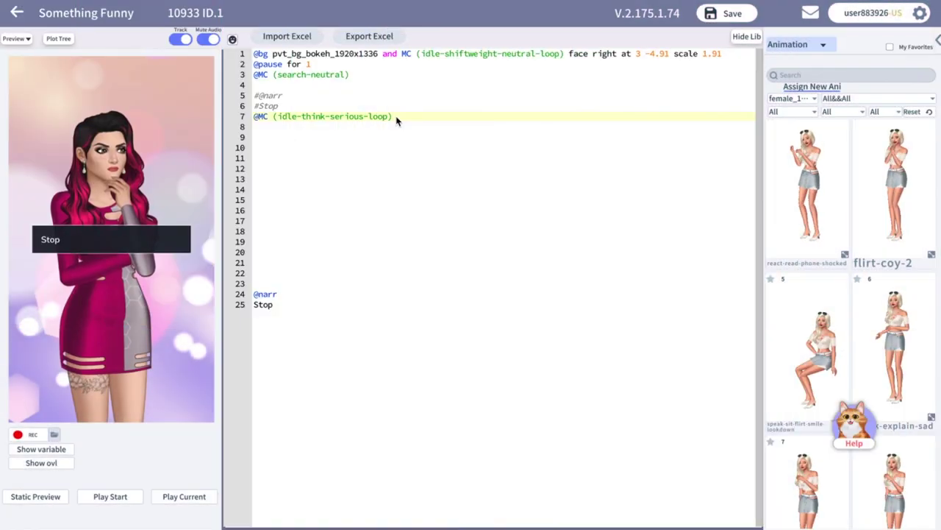
# Add a 0.5 pause, 'mix rate 1.6' on search-neutral, mix idle-think-serious-loop, and preview.
pyautogui.write('mix')
pyautogui.click(350, 74)
pyautogui.write('mix')
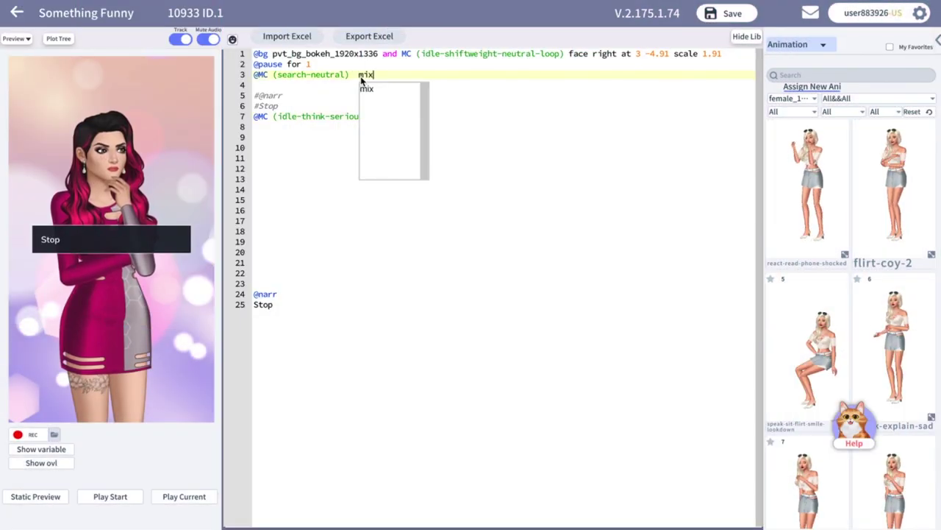
pyautogui.click(313, 64)
pyautogui.click(383, 73)
pyautogui.write('rate 1.6')
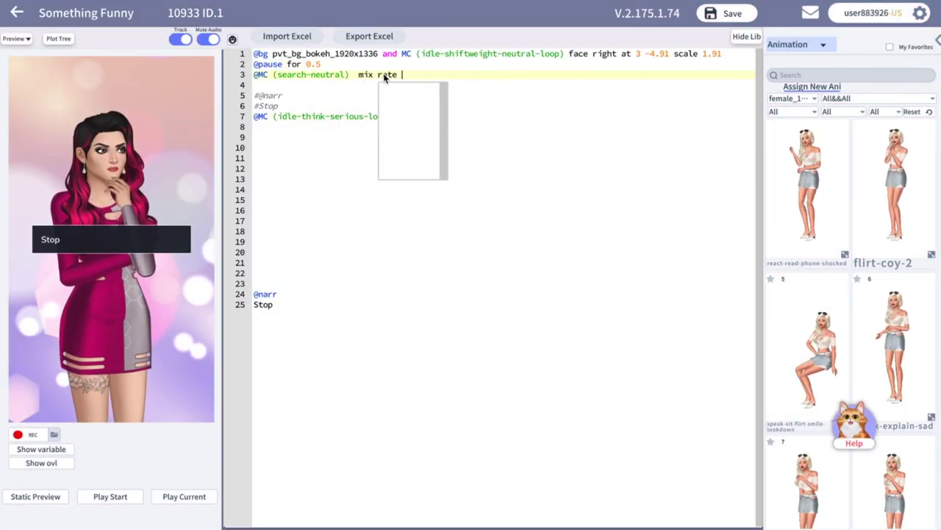
pyautogui.click(184, 496)
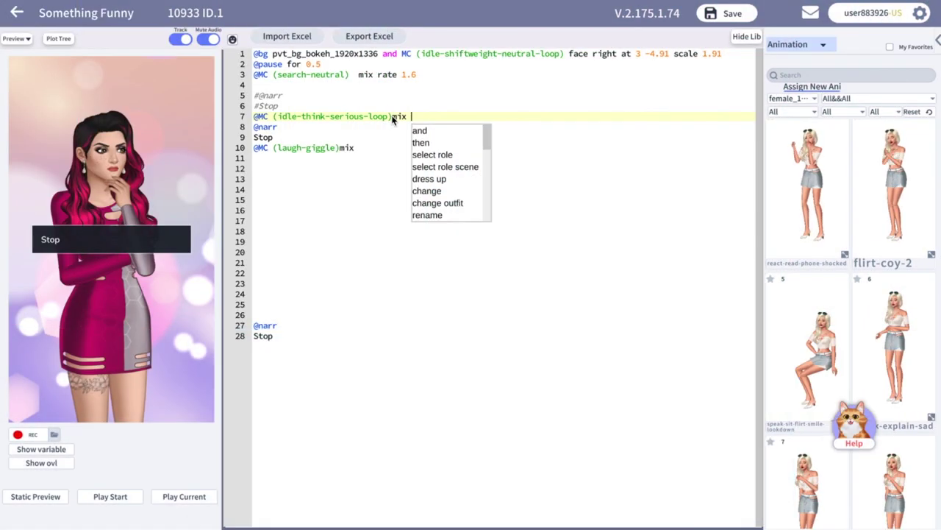
# Mix laugh-giggle into line 7's idle-think-serious-loop with a delay and preview it.
pyautogui.write('and')
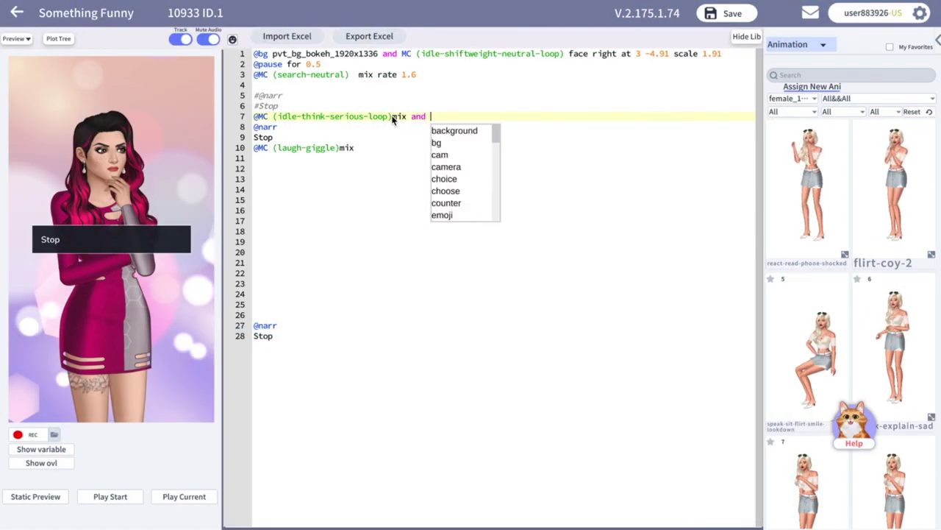
pyautogui.moveTo(355, 150); pyautogui.dragTo(259, 149)
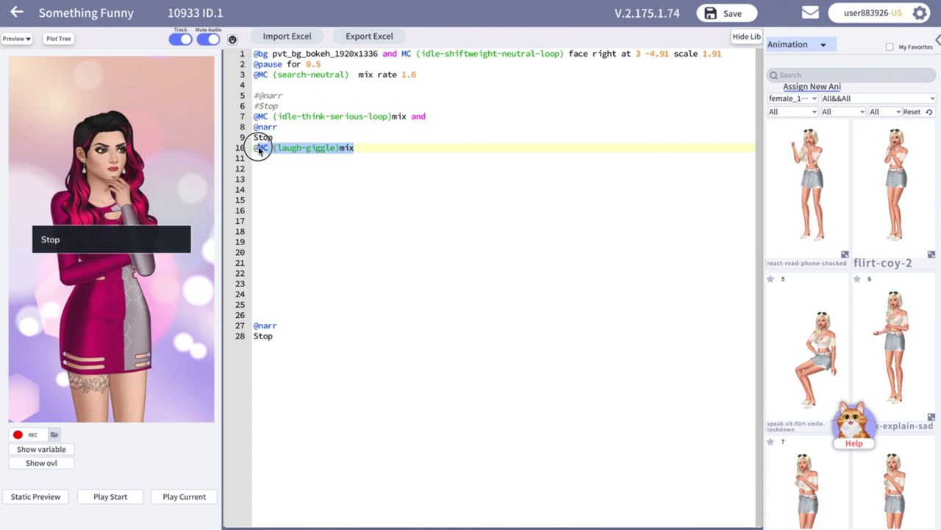
pyautogui.click(443, 117)
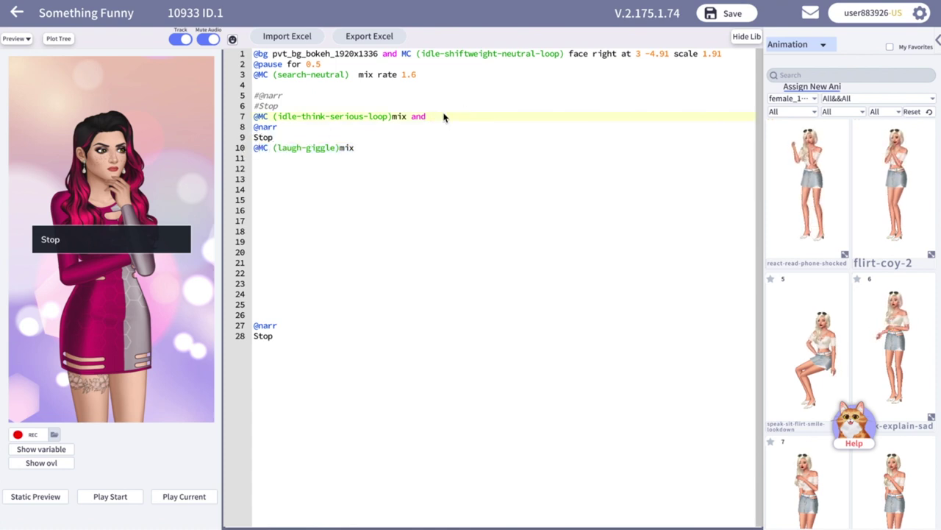
pyautogui.write('delay 0.8')
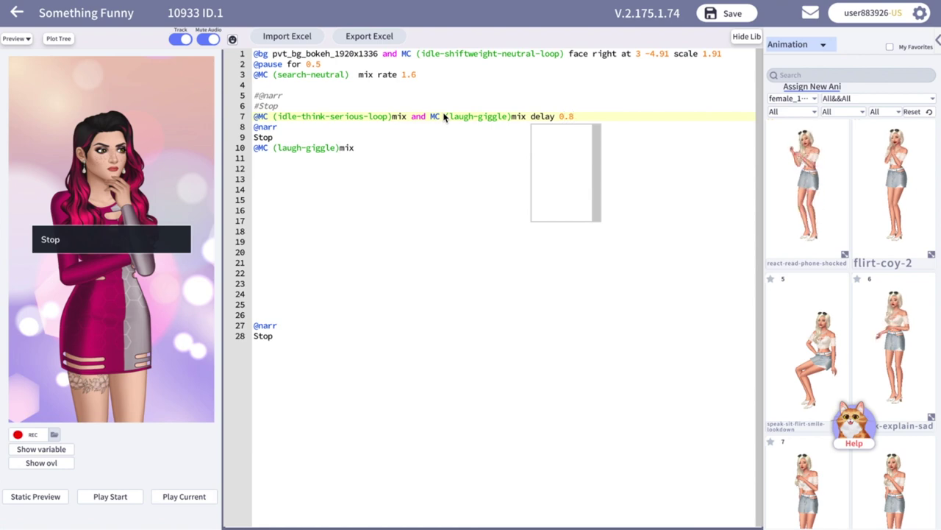
pyautogui.click(183, 497)
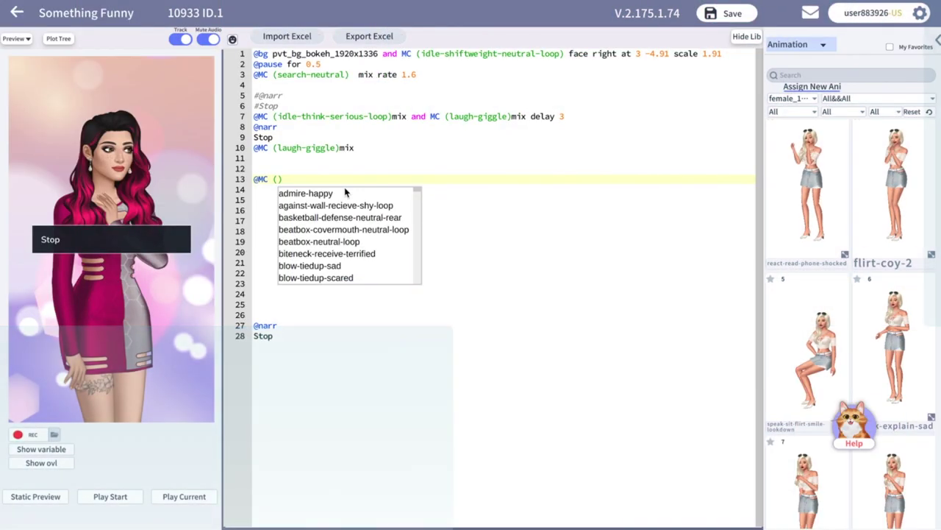
# On line 13, chain speak-sarcastic with speak-flirt-lookaway 'mix delay 0.5' and start a new line.
pyautogui.write('speak-sar')
pyautogui.press('Return')
pyautogui.write('and')
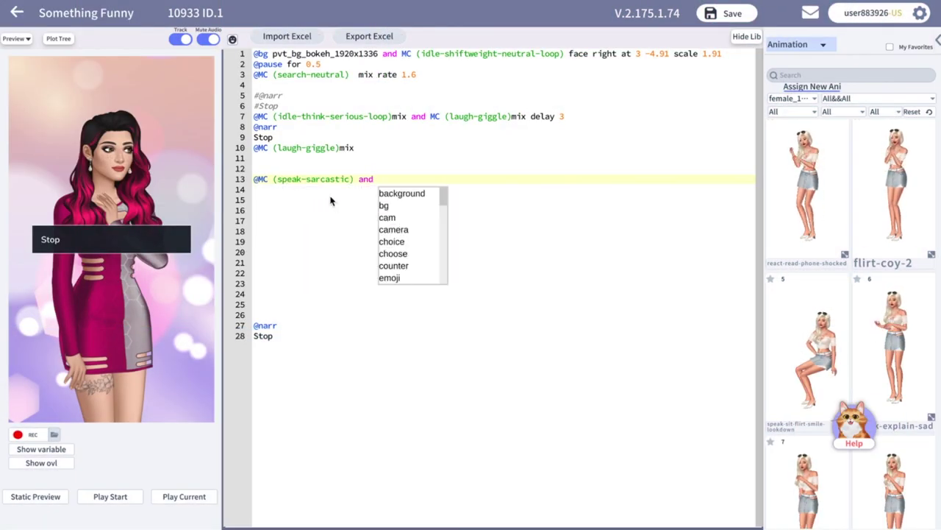
pyautogui.write(' MC (speak-fli')
pyautogui.press('Down')
pyautogui.press('Down')
pyautogui.press('Down')
pyautogui.press('Down')
pyautogui.press('Down')
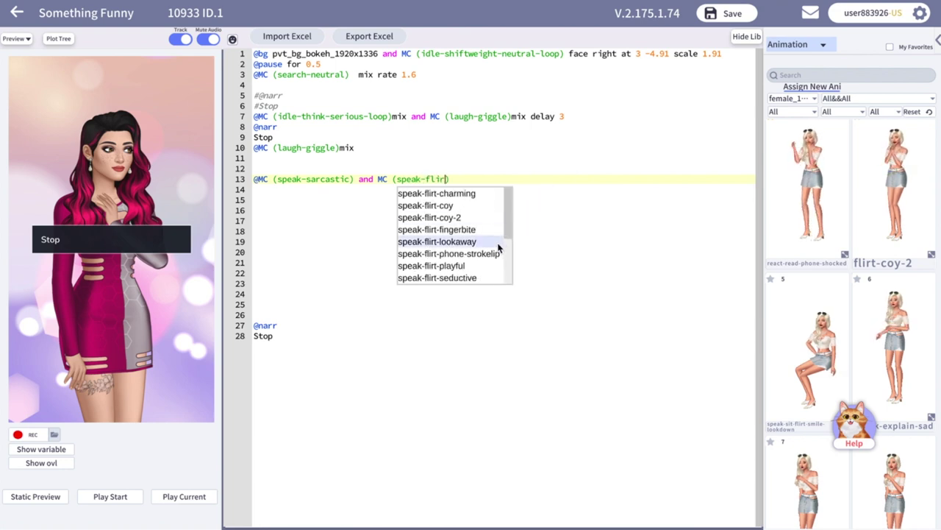
pyautogui.press('Return')
pyautogui.write('mix delay 0.5')
pyautogui.press('Return')
pyautogui.write('He')
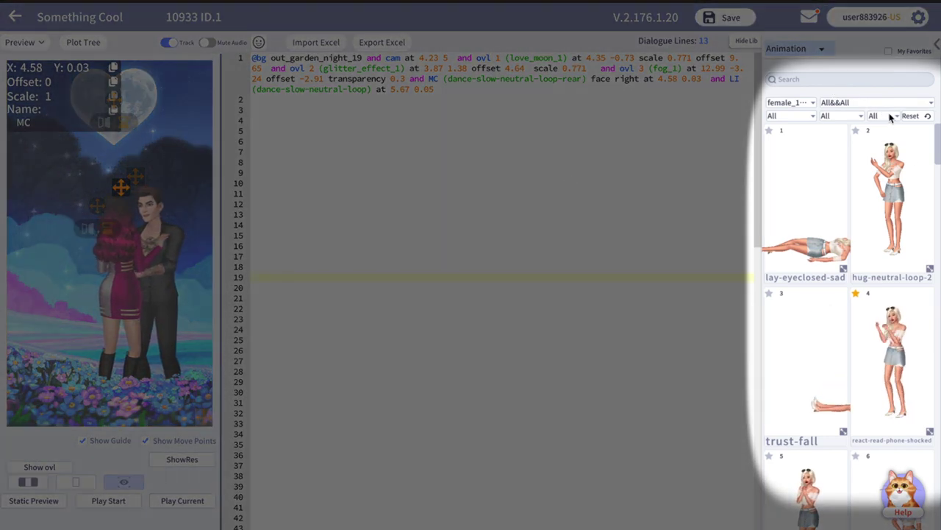
# Filter the animation library to Interact animations for male_1_front.
pyautogui.click(885, 115)
pyautogui.click(895, 138)
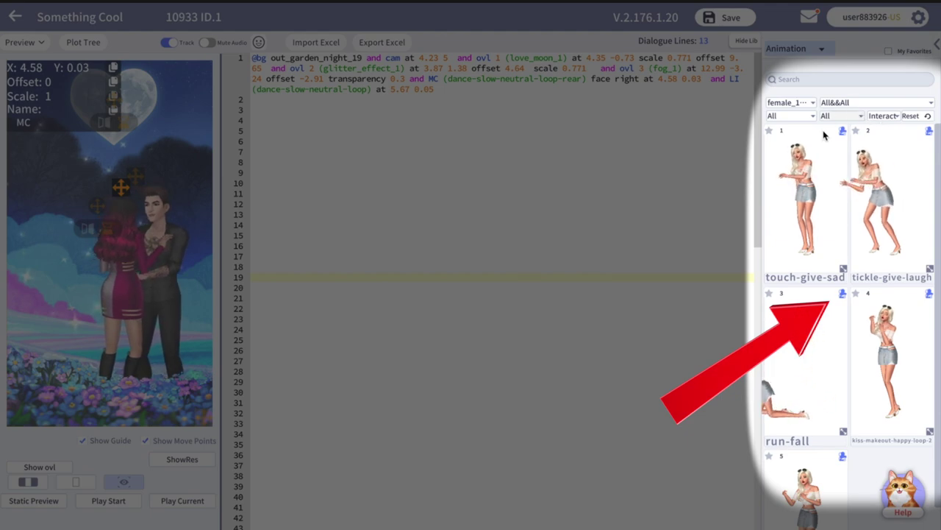
pyautogui.scroll(-2, 826, 279)
pyautogui.scroll(1, 826, 279)
pyautogui.scroll(1, 826, 279)
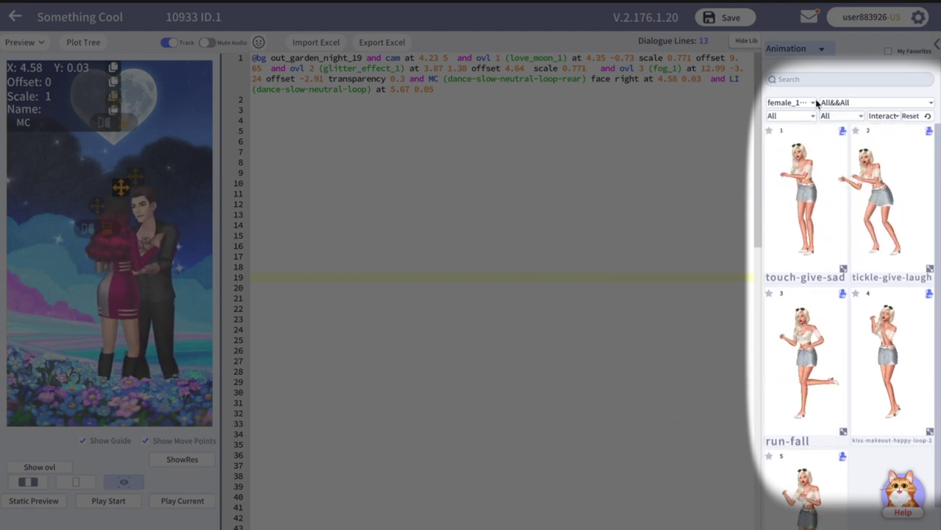
pyautogui.click(802, 102)
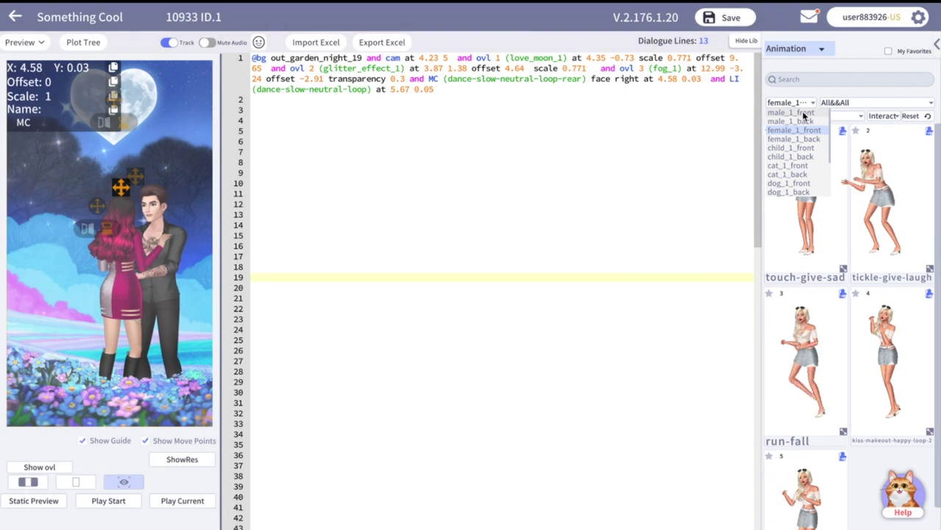
pyautogui.click(803, 112)
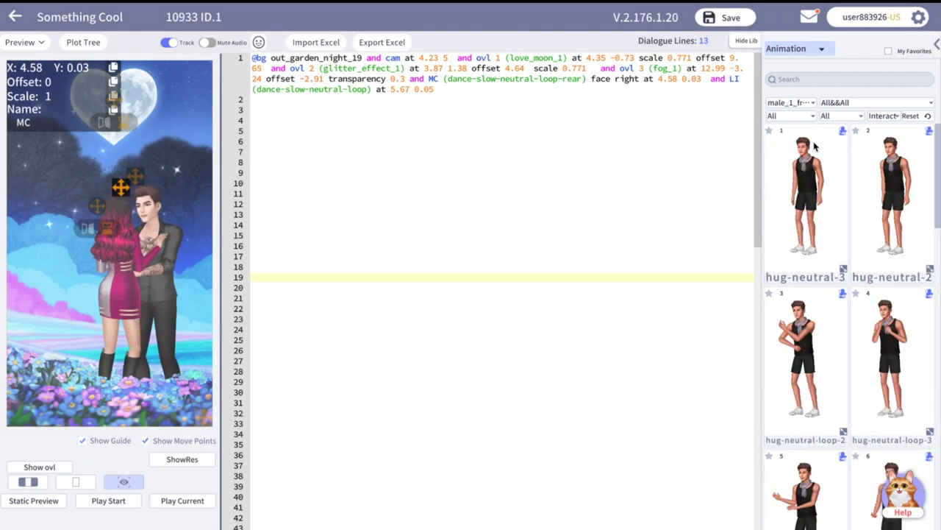
pyautogui.scroll(-4, 822, 173)
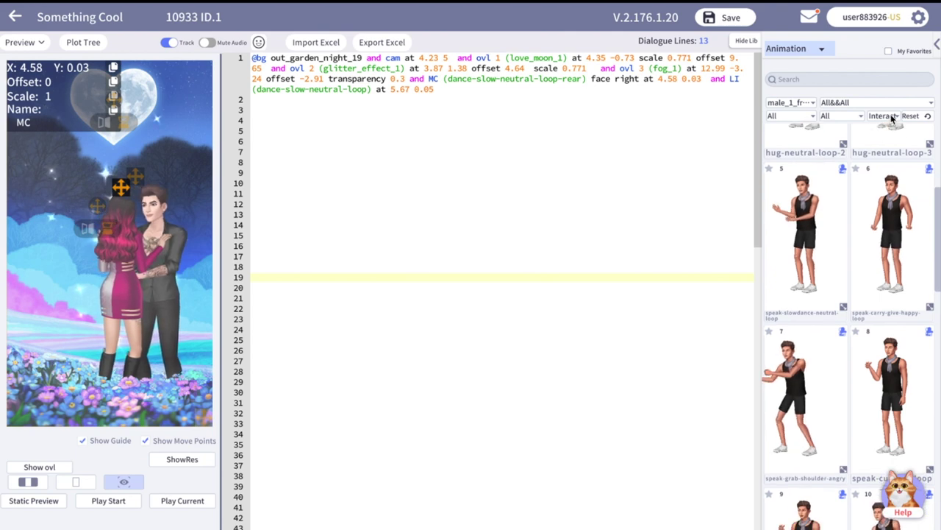
# Insert 'interact MC' before LI's position on line 1 and render a static preview.
pyautogui.click(443, 91)
pyautogui.click(375, 90)
pyautogui.write('interact MC')
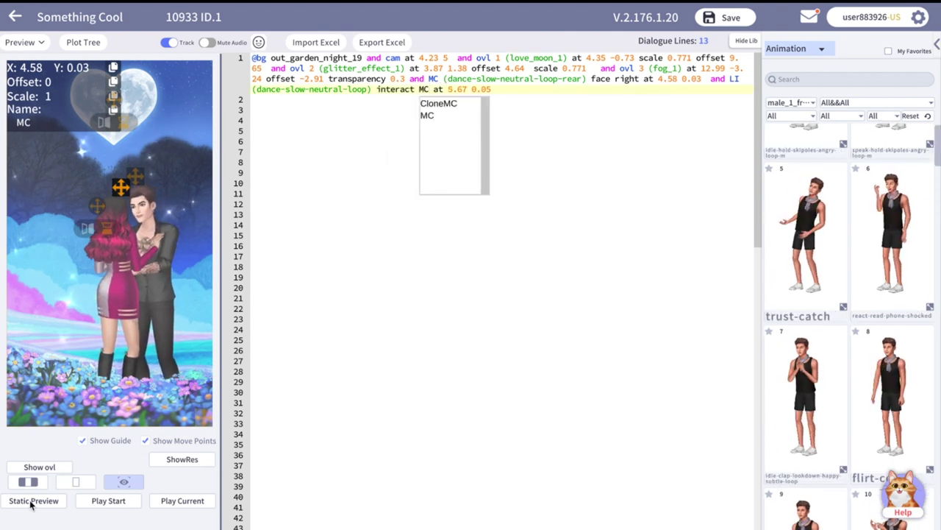
pyautogui.click(33, 500)
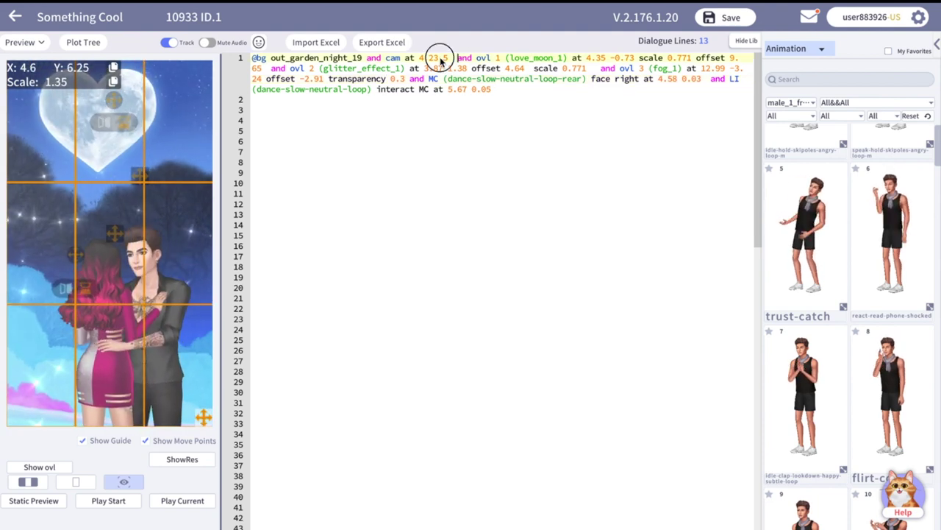
pyautogui.moveTo(419, 59); pyautogui.dragTo(448, 58)
pyautogui.write('4.6 6.25 scale 1.35')
pyautogui.click(308, 162)
pyautogui.write('@narr')
pyautogui.press('Return')
pyautogui.write('P')
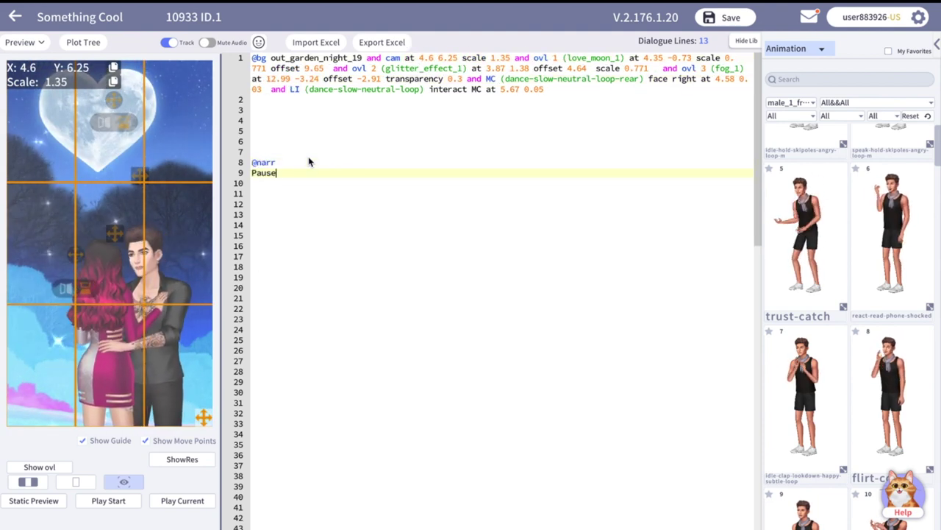
pyautogui.click(186, 500)
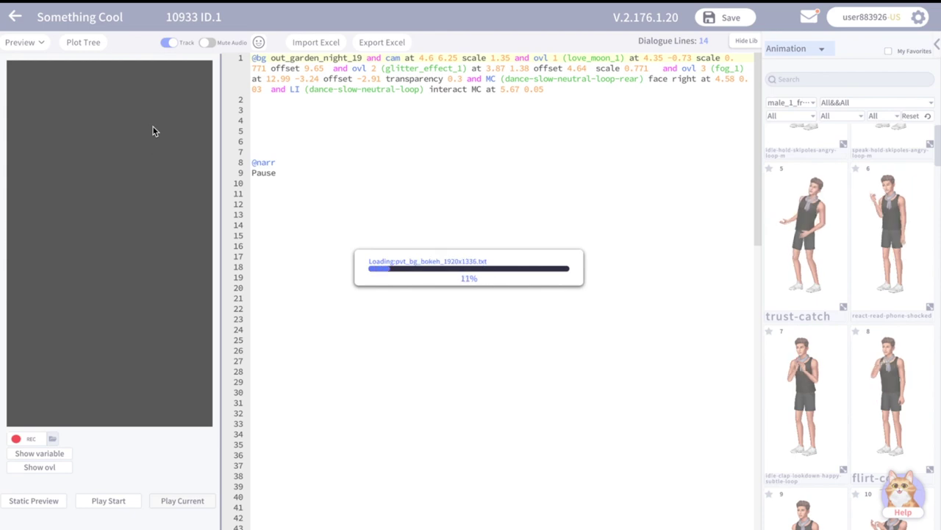
# Hide the narration box with 'and spb scale 0' and replay the preview.
pyautogui.click(294, 165)
pyautogui.write('and spb s')
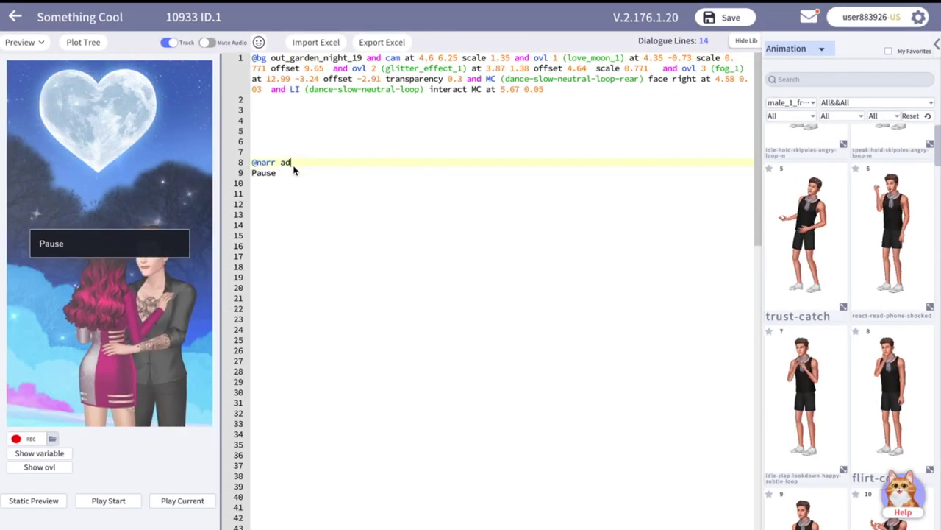
pyautogui.write('cale 0')
pyautogui.click(183, 500)
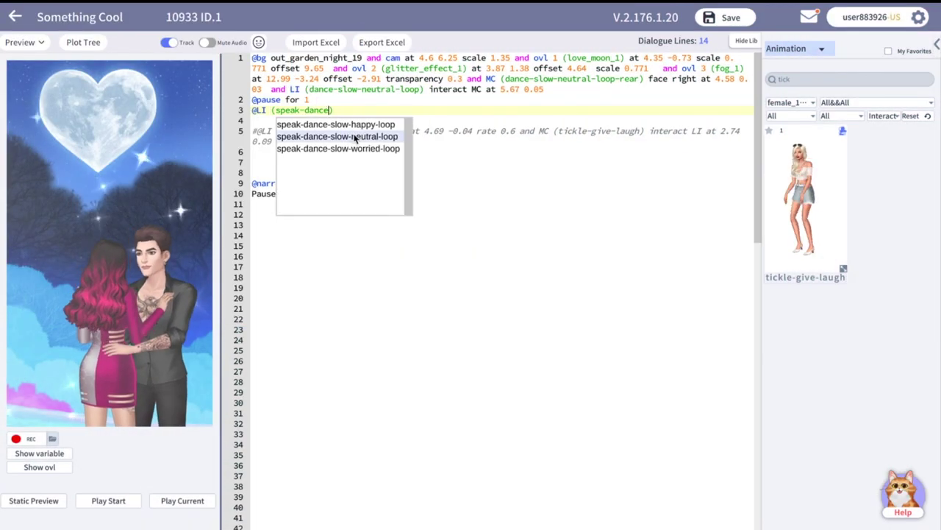
# Give LI speak-dance-slow-neutral-loop 'mix interact MC' saying 'You look beautiful.'.
pyautogui.click(354, 137)
pyautogui.write('mix interact MC')
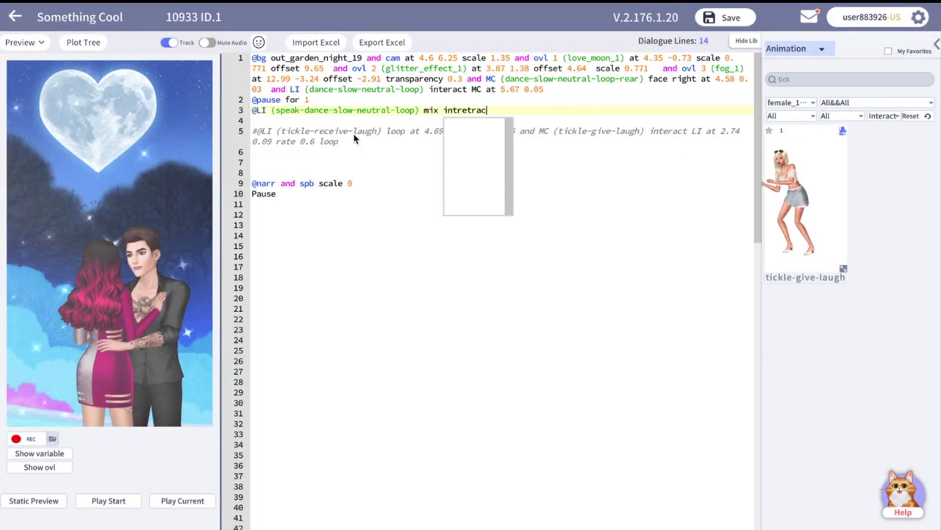
pyautogui.press('Return')
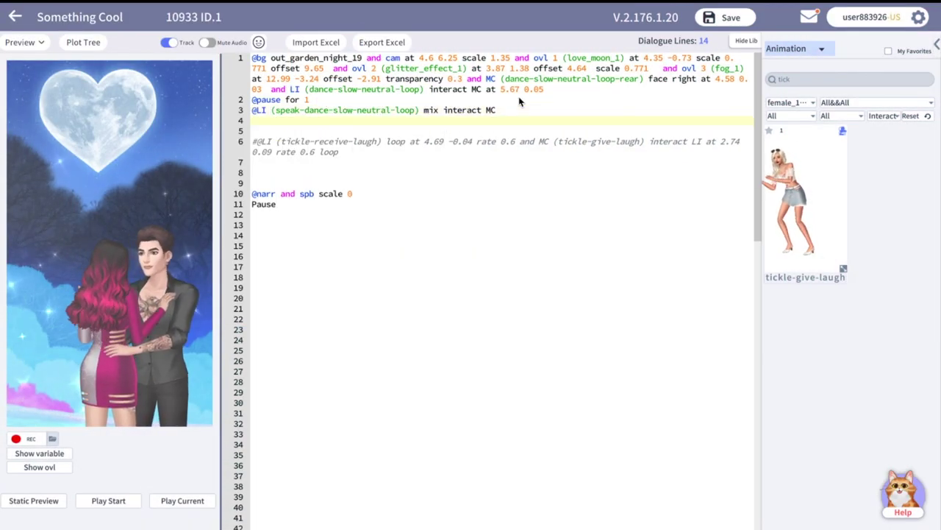
pyautogui.write('You look beautiful.')
pyautogui.press('Return')
# Add an MC and LI dance-slow-neutral-loop interact line answering 'Thanks.' and preview the exchange.
pyautogui.write('@MC and LI (')
pyautogui.moveTo(424, 89); pyautogui.dragTo(301, 89)
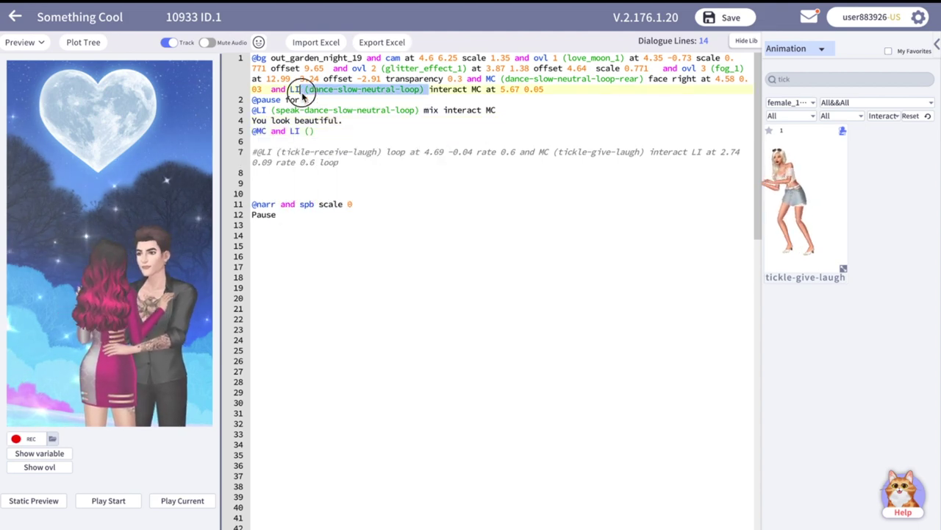
pyautogui.hotkey('ctrl', 'c')
pyautogui.click(304, 131)
pyautogui.hotkey('ctrl', 'v')
pyautogui.write('MC')
pyautogui.press('Return')
pyautogui.write('Thanks.')
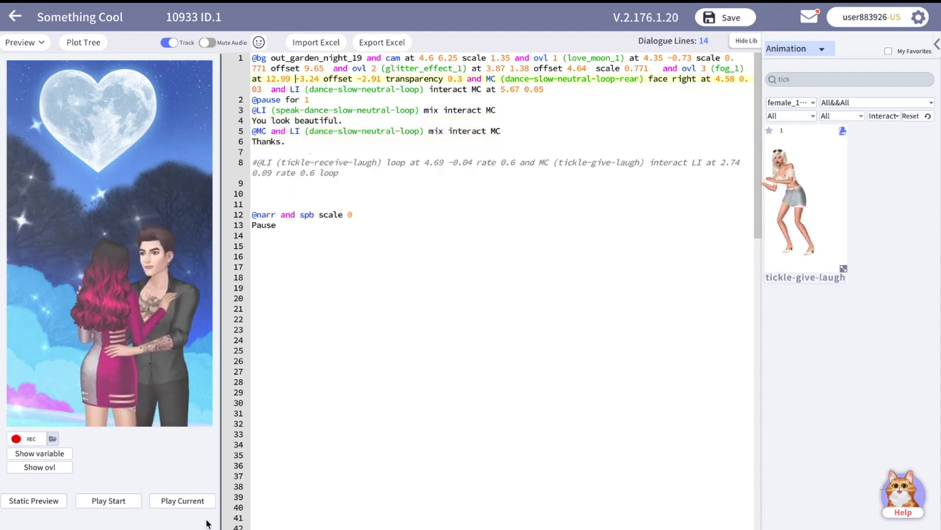
pyautogui.click(184, 500)
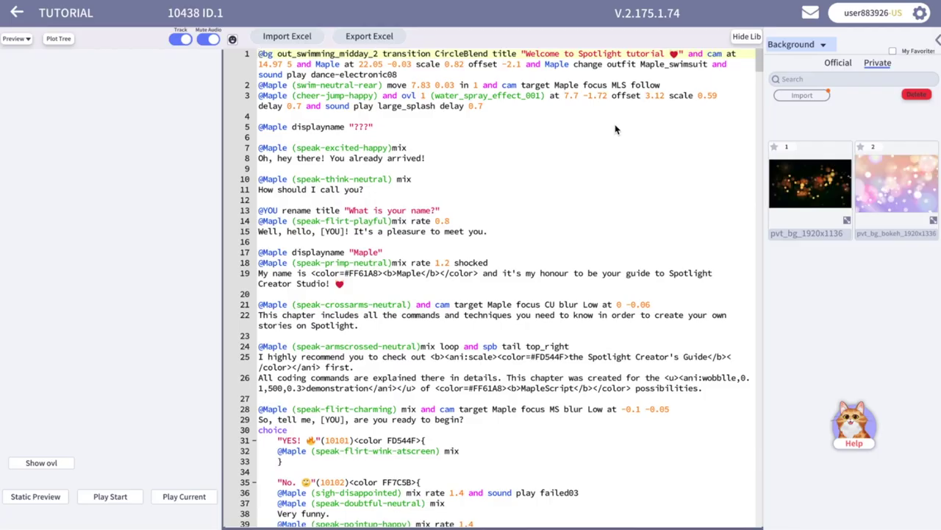
# Scroll to the questions label near line 113 and preview the topic menu.
pyautogui.scroll(-3, 327, 318)
pyautogui.scroll(-15, 327, 318)
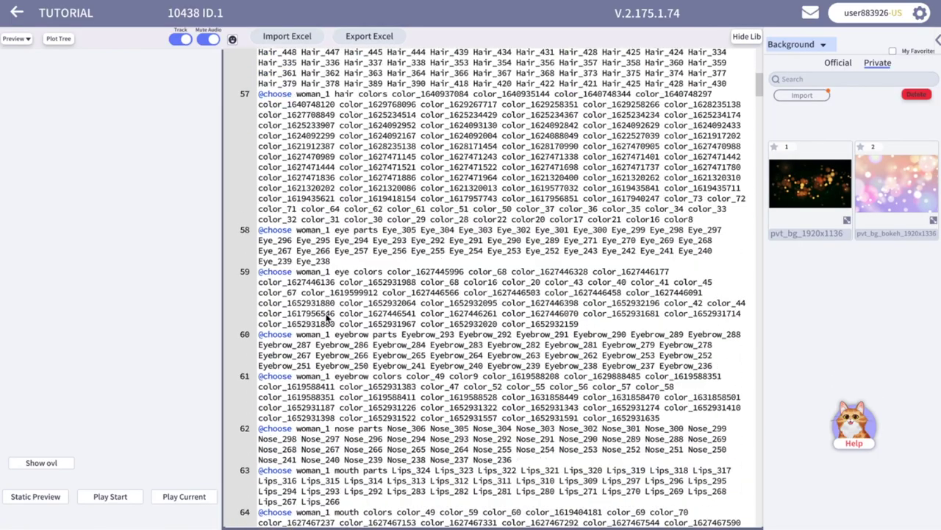
pyautogui.click(184, 497)
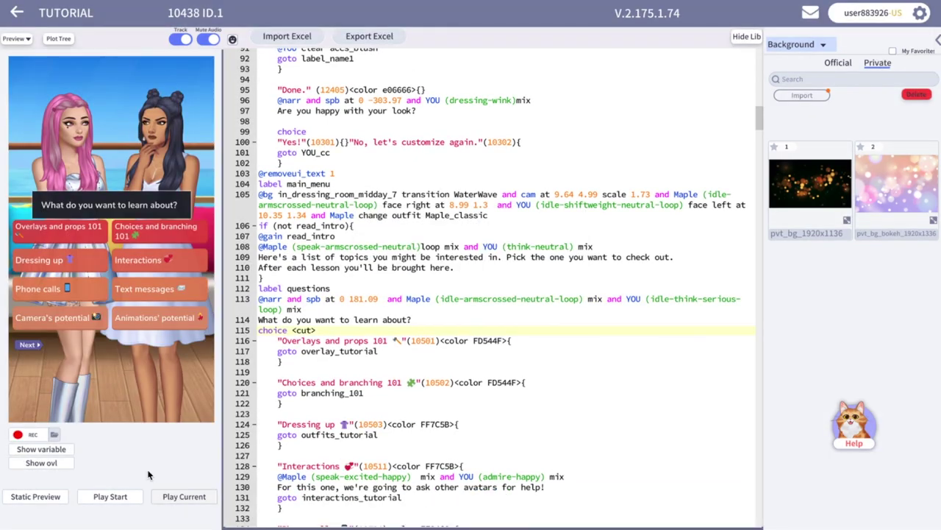